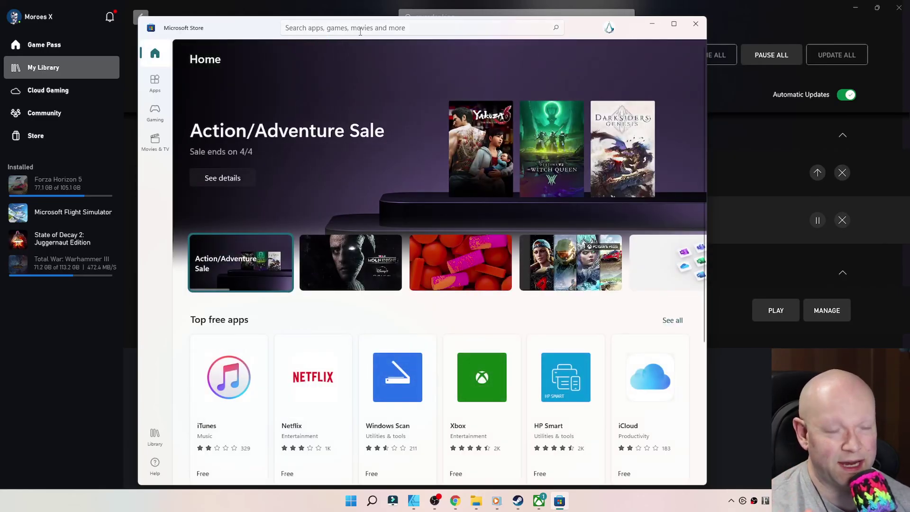
Search the Microsoft Store for 'xbox' to find the already-installed Xbox app
left_click(360, 28)
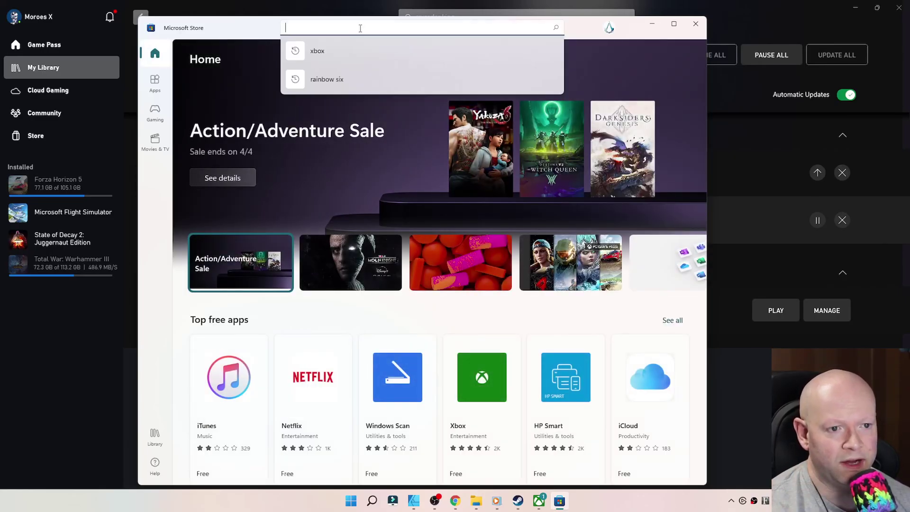
type("xbox")
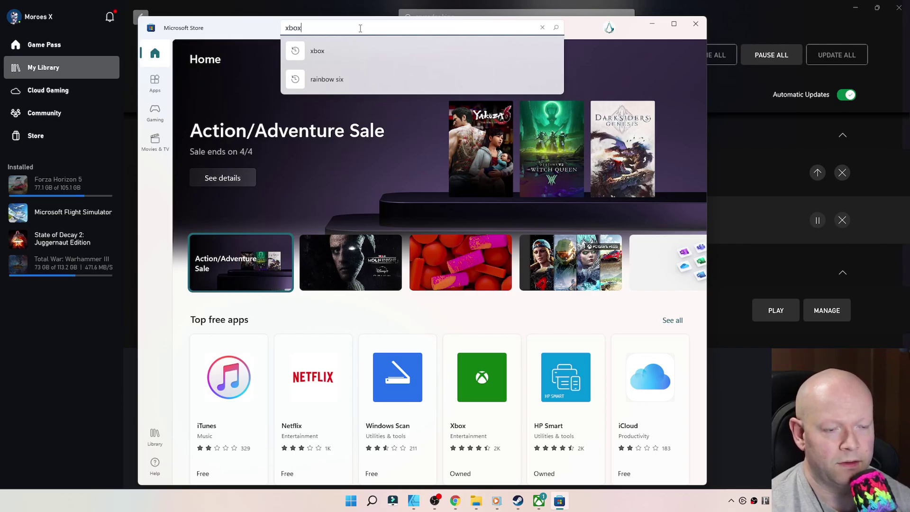
key("Return")
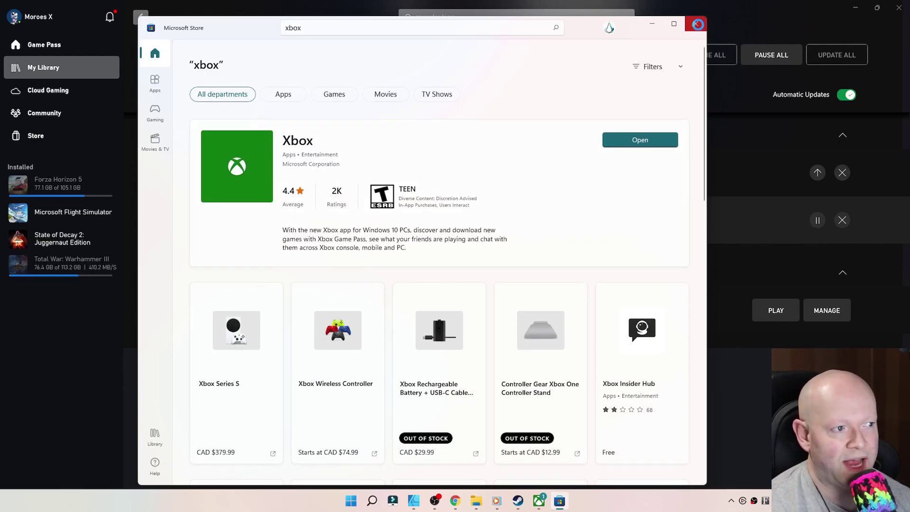
Close the Store and check that the Xbox app's General settings install folder is G:\GAMES\Xbox
left_click(698, 25)
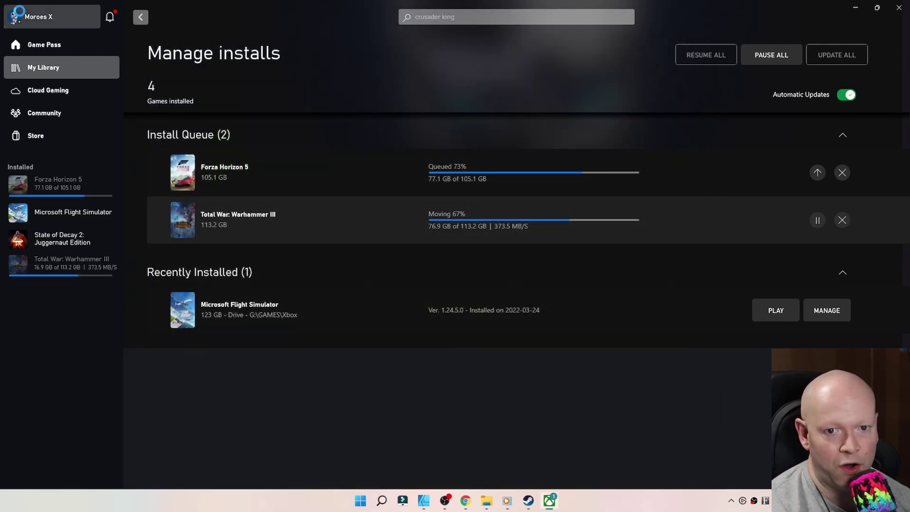
left_click(45, 13)
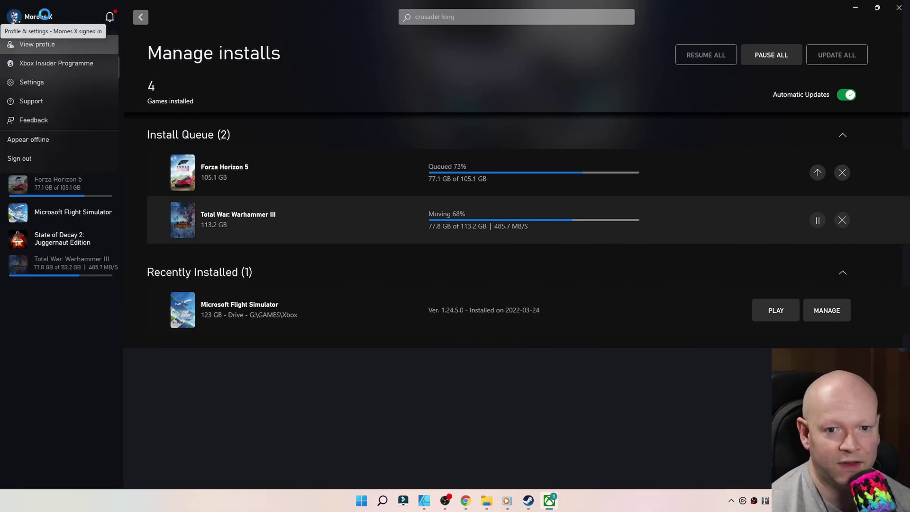
left_click(52, 83)
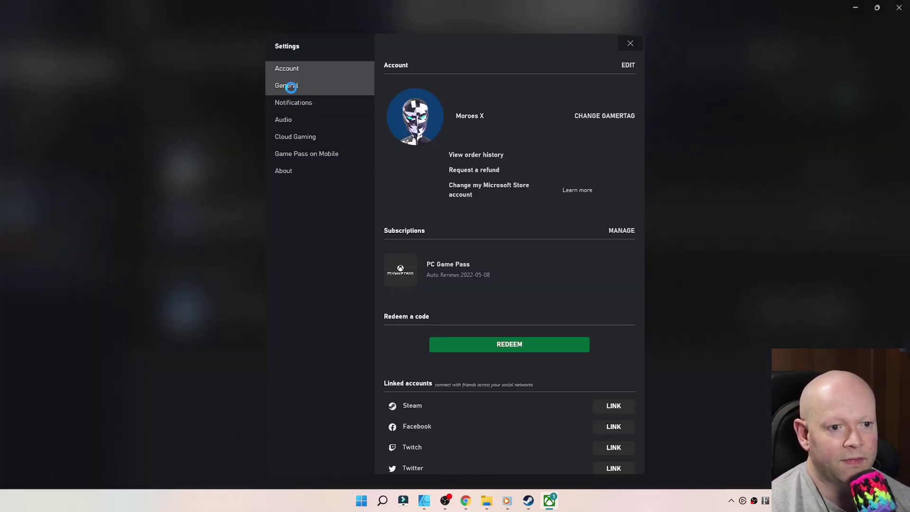
left_click(290, 86)
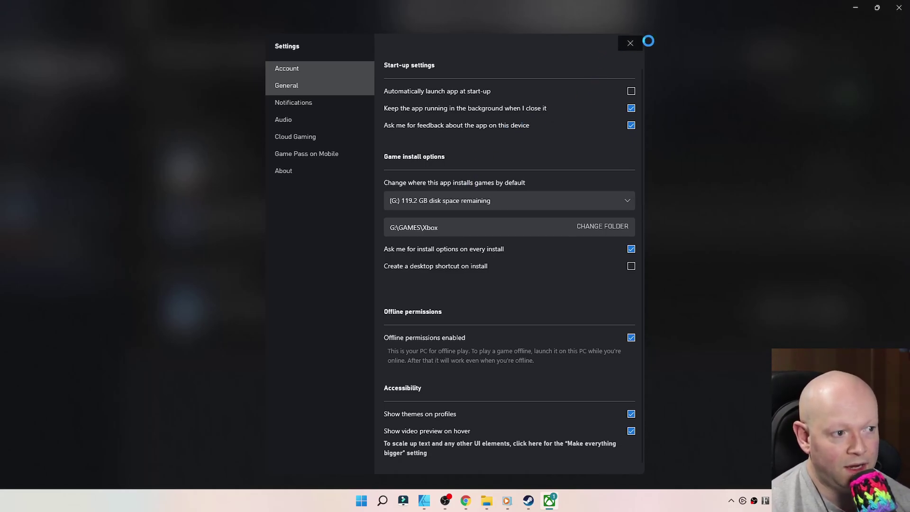
left_click(630, 43)
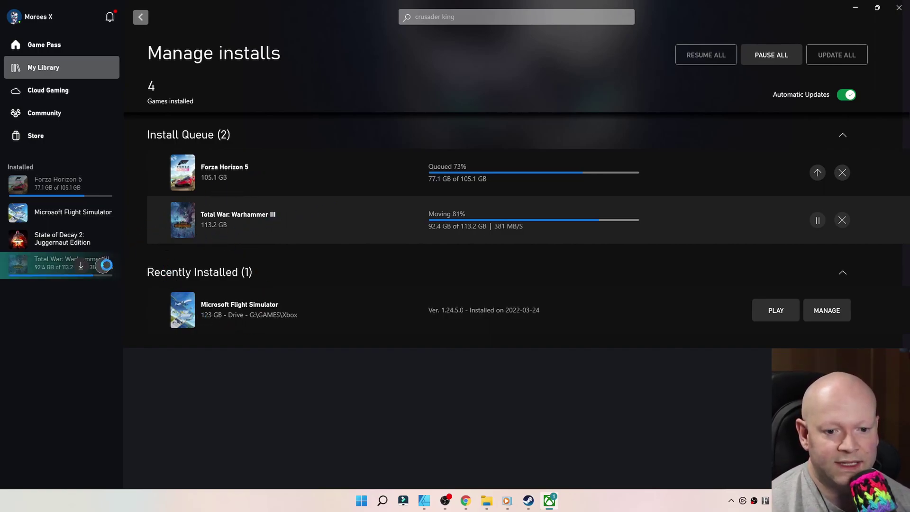
Open Total War: Warhammer III's more-actions menu, then State of Decay 2's options menu
left_click(105, 265)
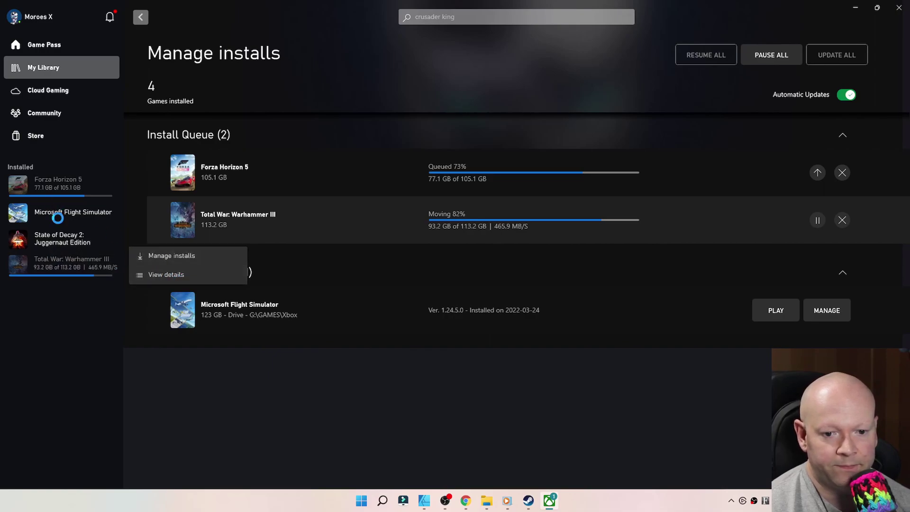
right_click(78, 239)
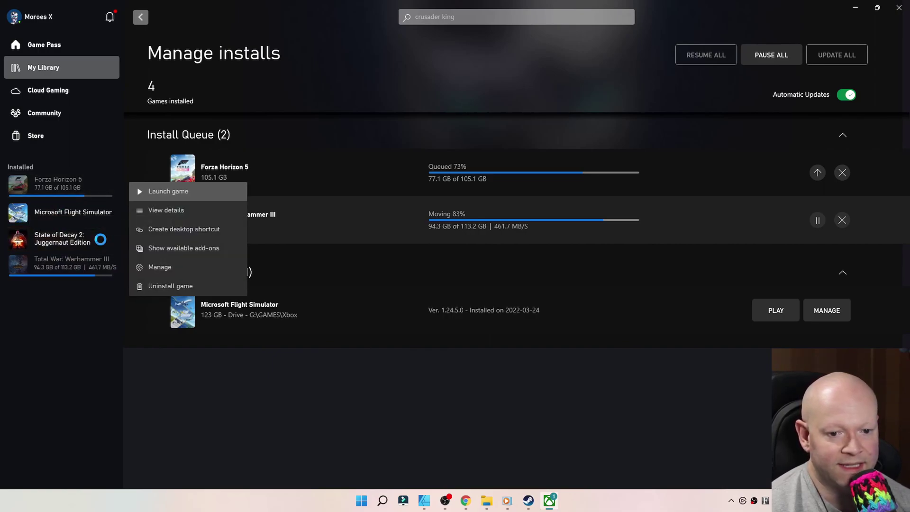
View State of Decay 2's Manage window, which reports no advanced management support, and dismiss it
left_click(177, 267)
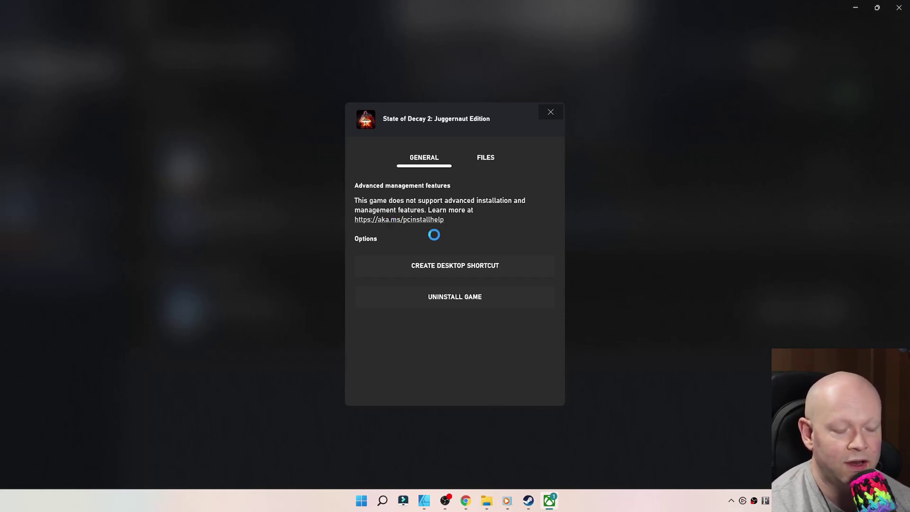
left_click(551, 112)
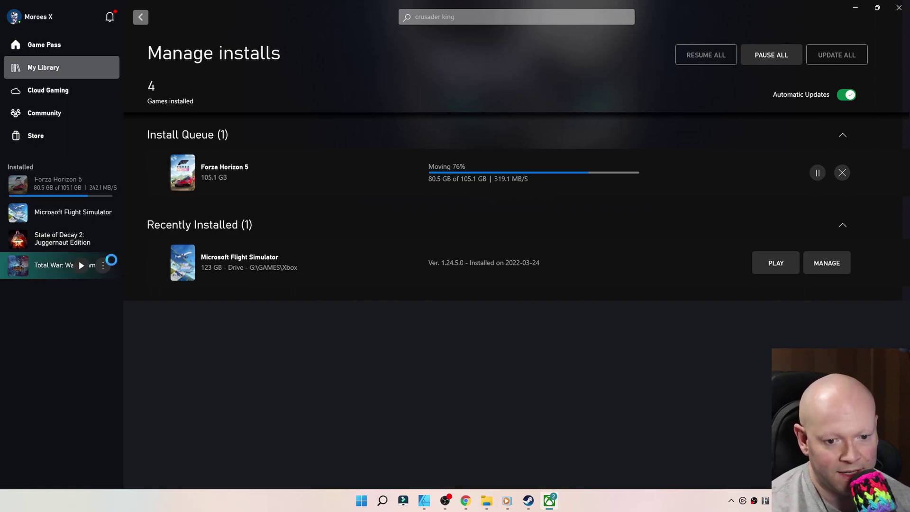
Open Total War: Warhammer III's install folder from its Manage window's Files tab
left_click(102, 266)
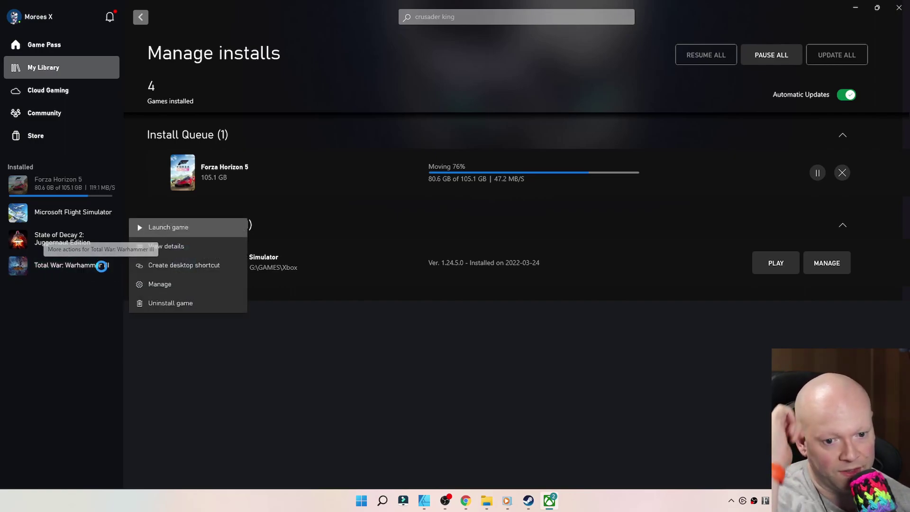
left_click(157, 284)
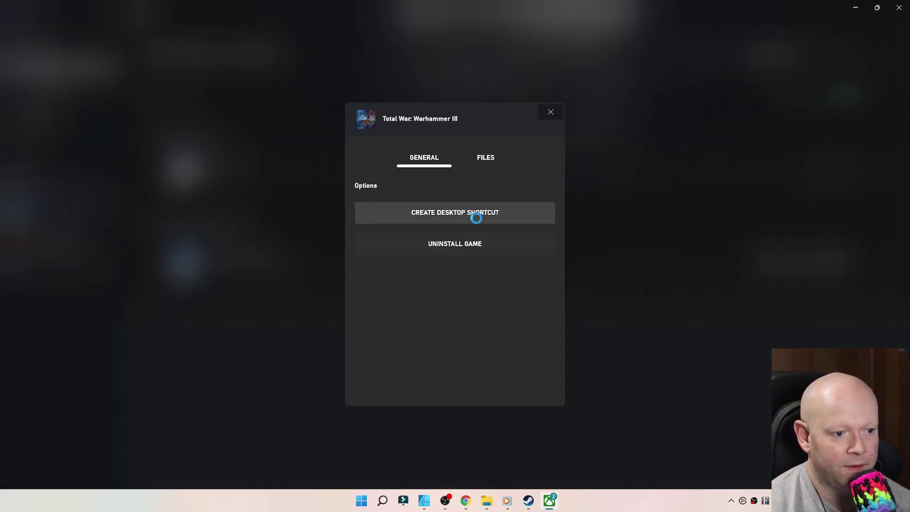
left_click(486, 150)
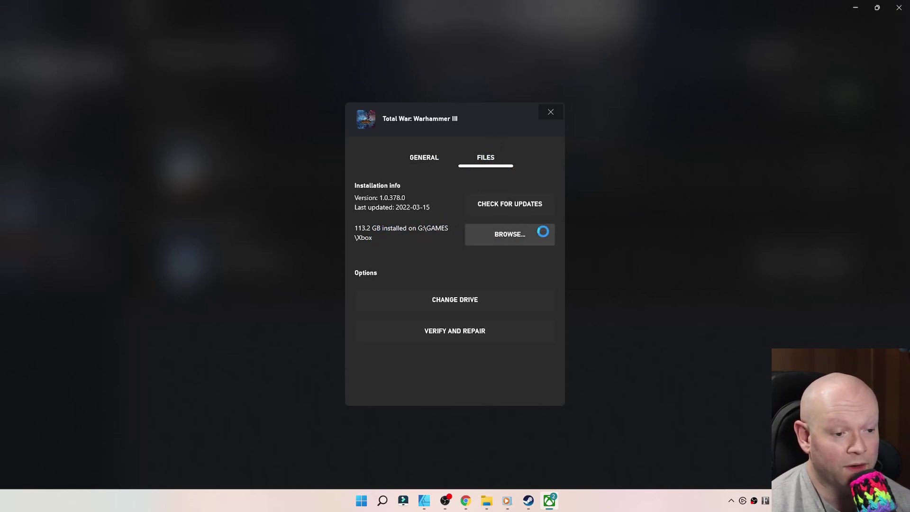
left_click(549, 112)
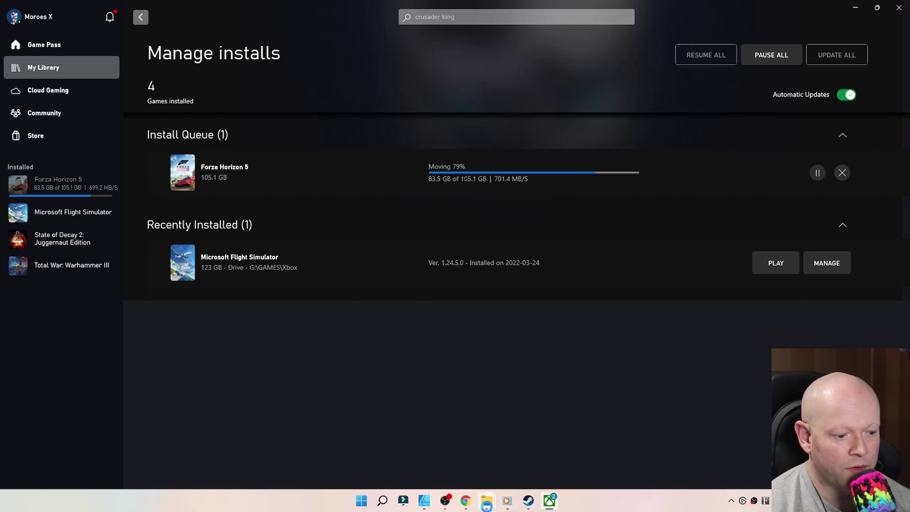
Bring the Xbox folder window to the front and shift it slightly up and right
mouse_move(487, 501)
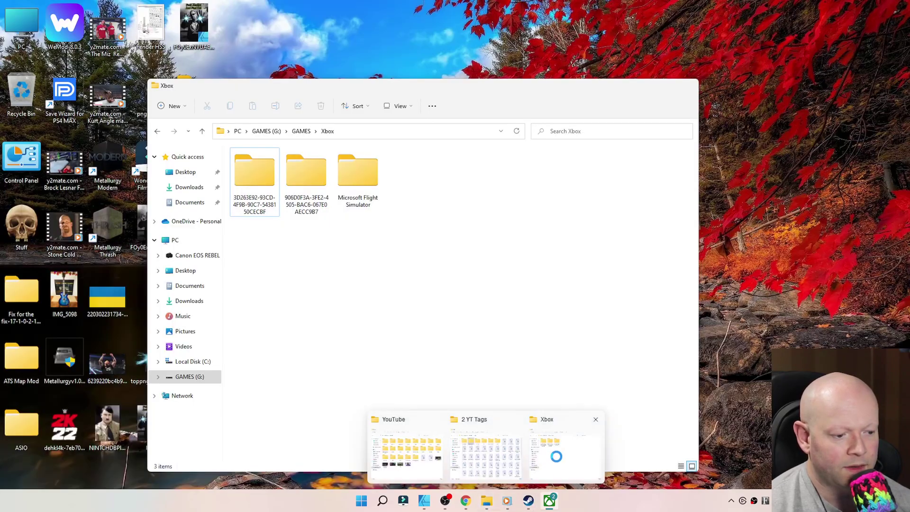
left_click(557, 456)
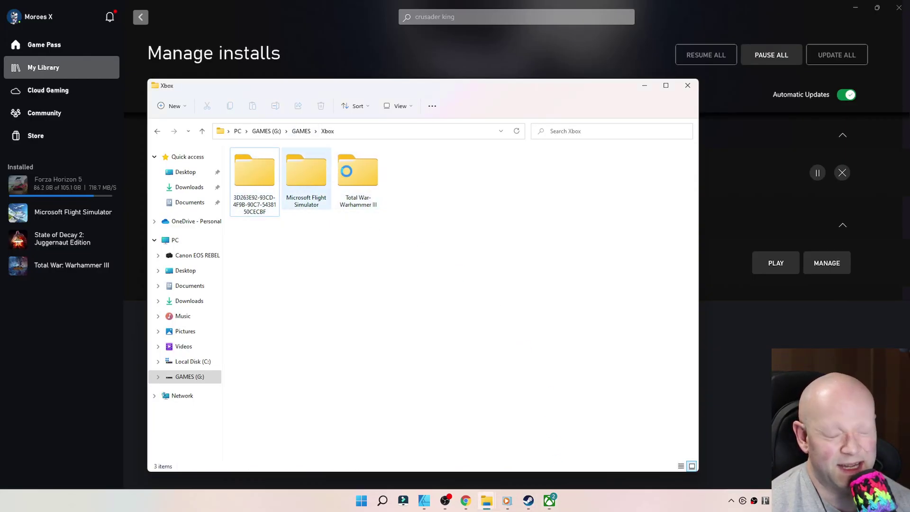
left_click_drag(406, 89, 507, 78)
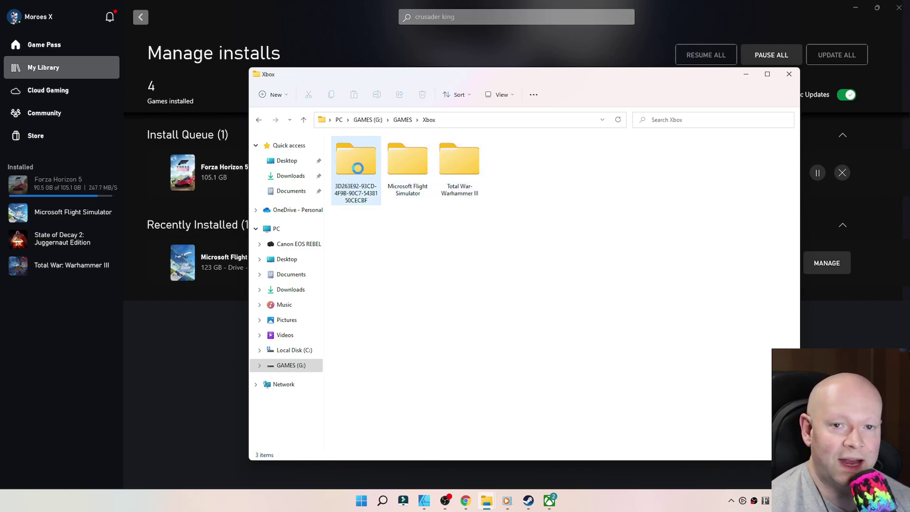
Open the Total War-Warhammer III folder, then go back up to G:\GAMES
mouse_move(357, 168)
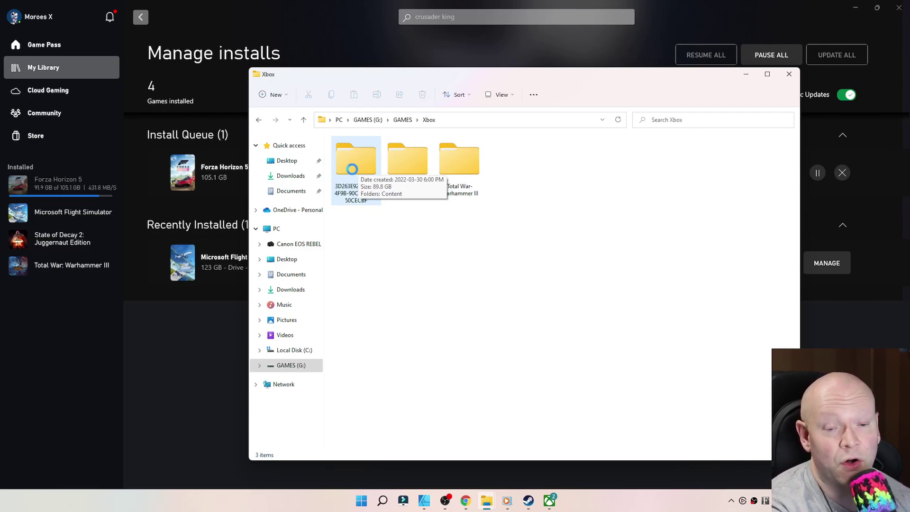
left_click(353, 168)
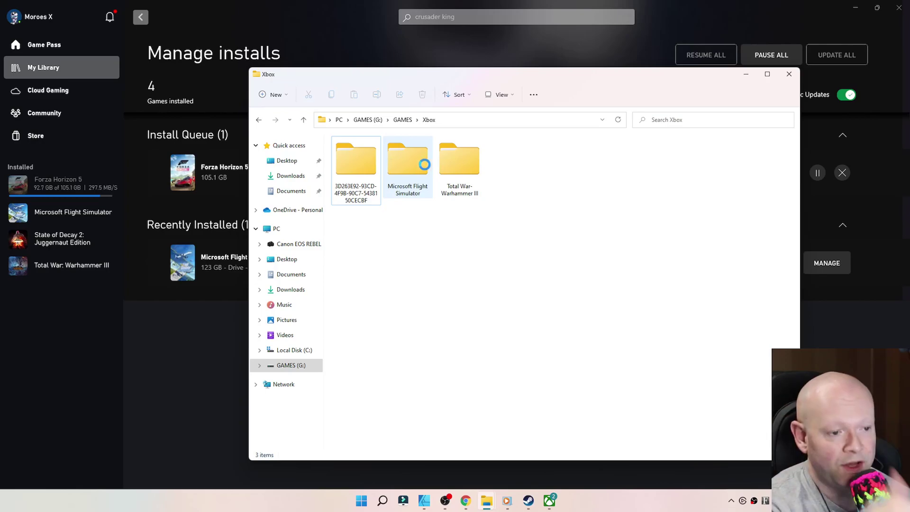
double_click(459, 164)
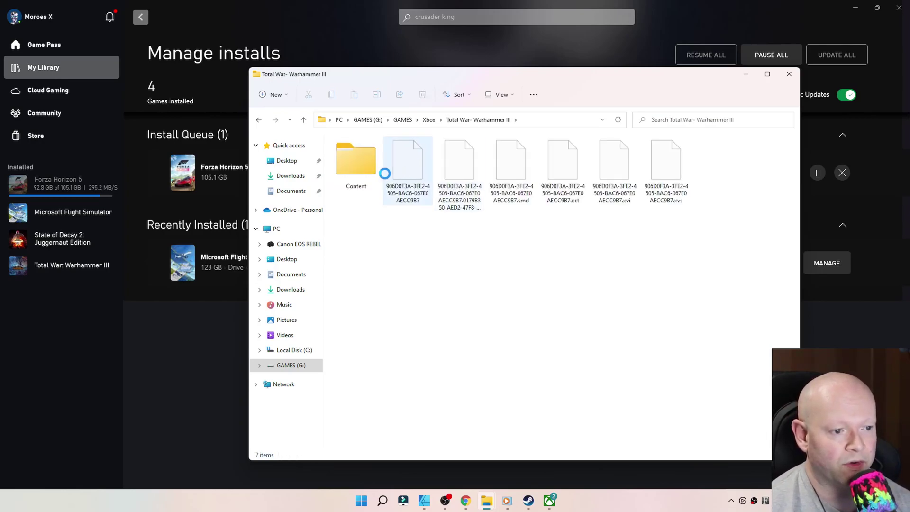
left_click(257, 119)
left_click(257, 119)
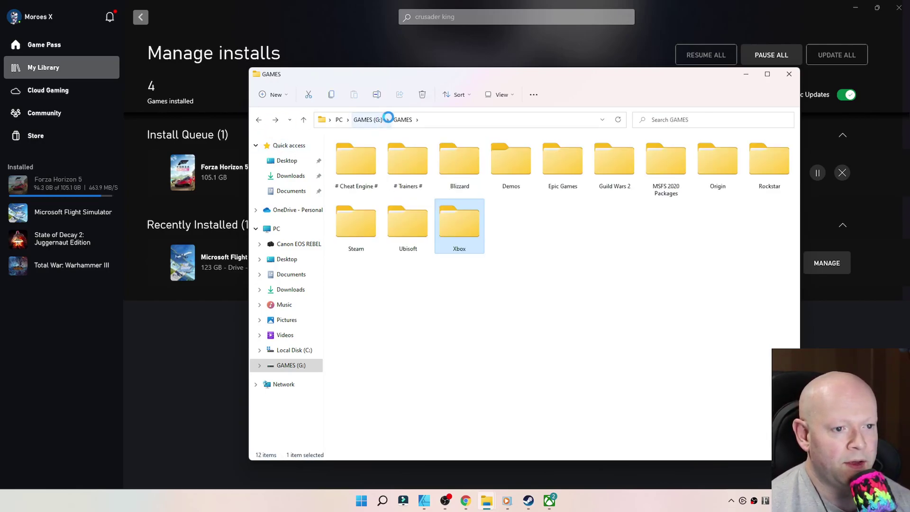
Go up to drive G: and try WindowsApps, declining its access request
left_click(363, 119)
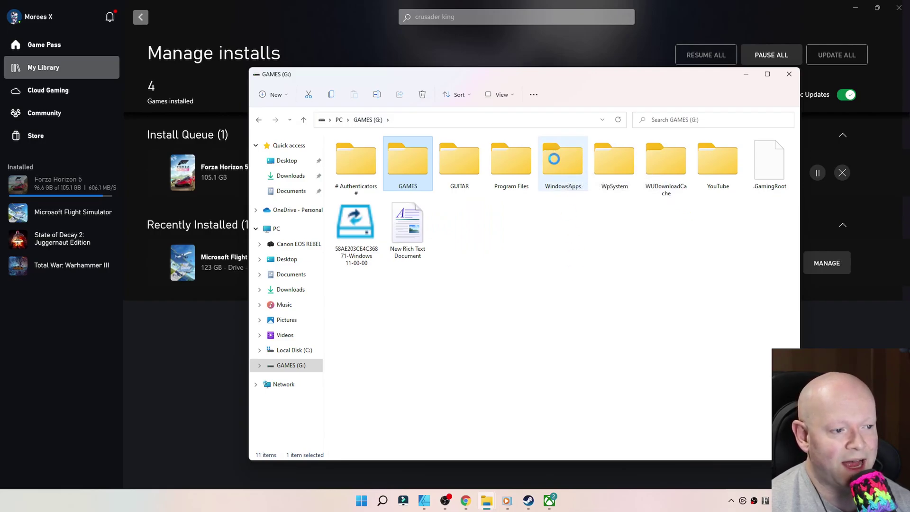
mouse_move(557, 162)
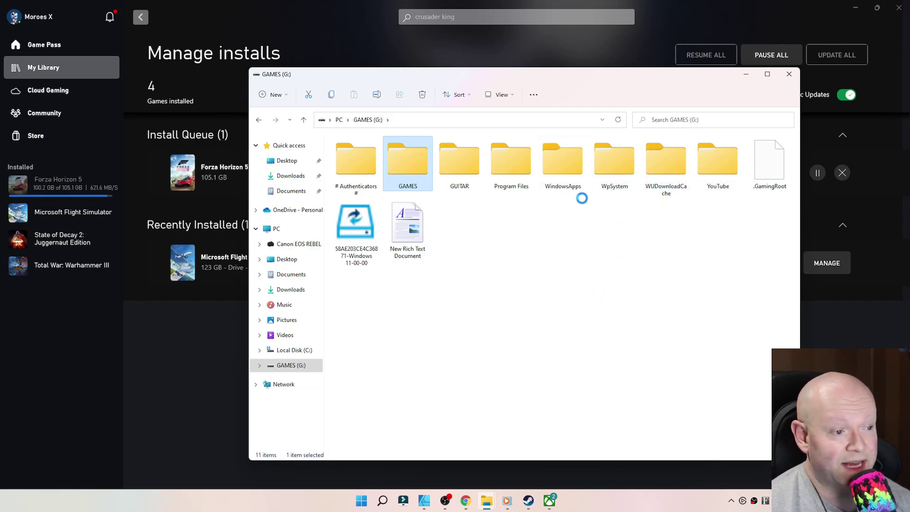
left_click_drag(562, 213, 680, 186)
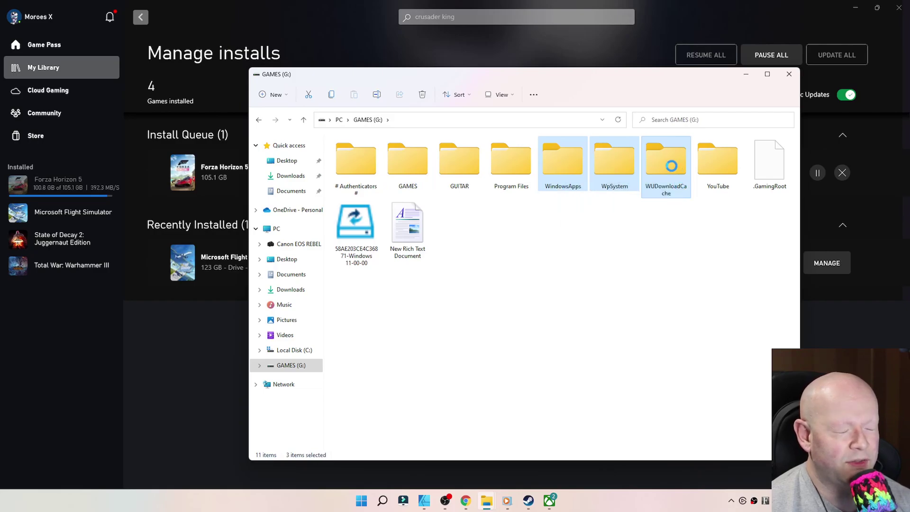
left_click(601, 219)
double_click(563, 163)
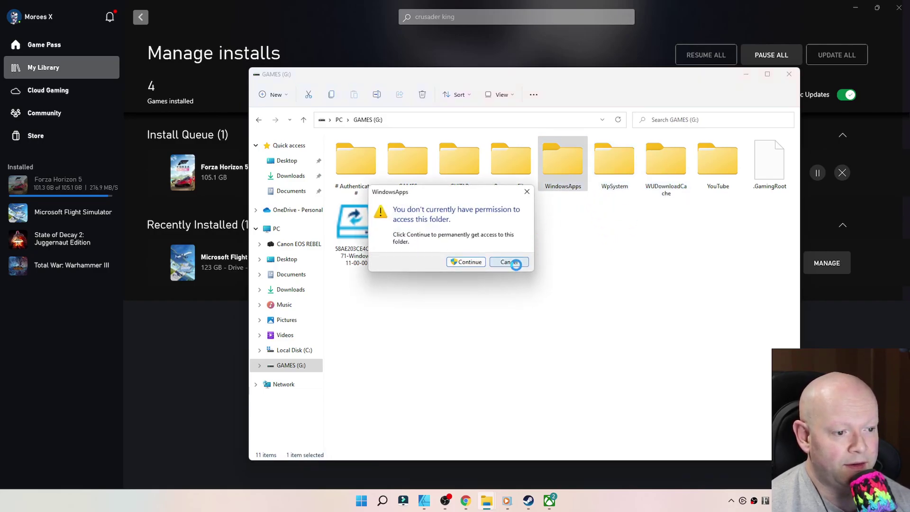
left_click(509, 262)
Browse WpSystem down to AppData\Local, then return to the root of G:
double_click(615, 159)
double_click(341, 164)
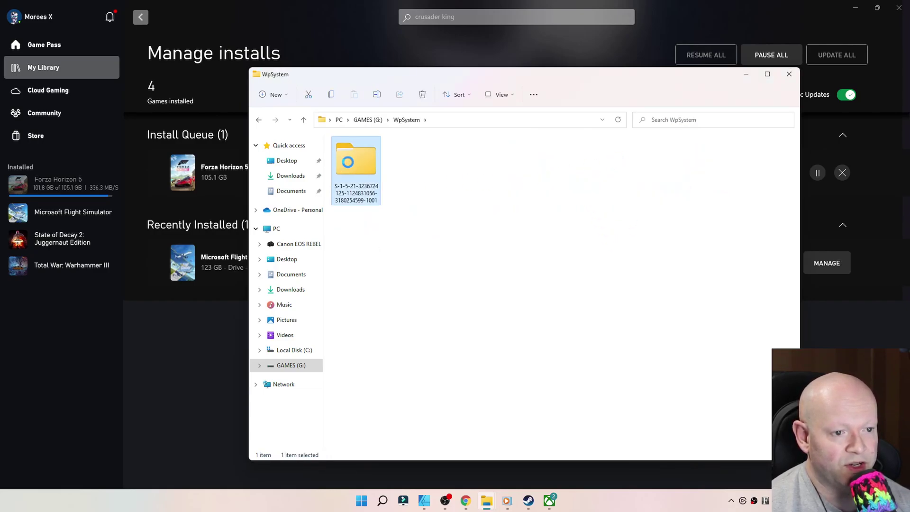
double_click(357, 161)
left_click(356, 161)
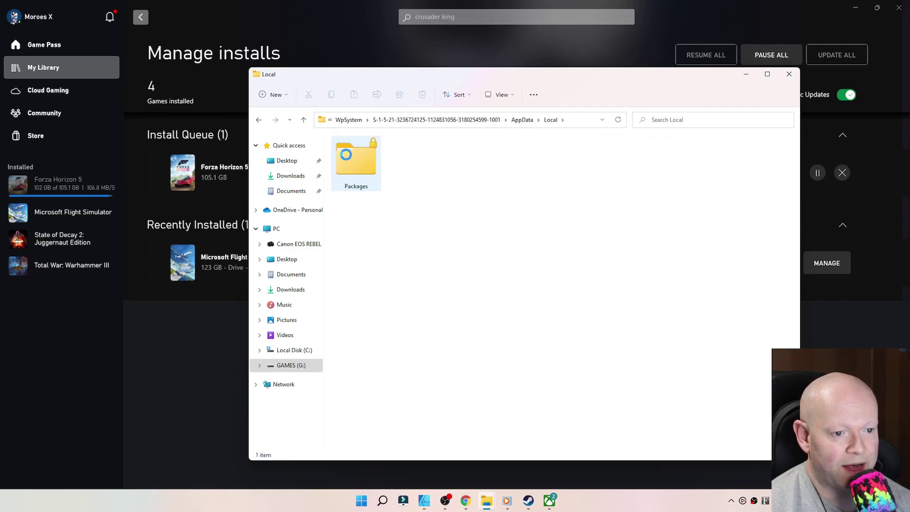
left_click(258, 120)
left_click(258, 120)
left_click(258, 119)
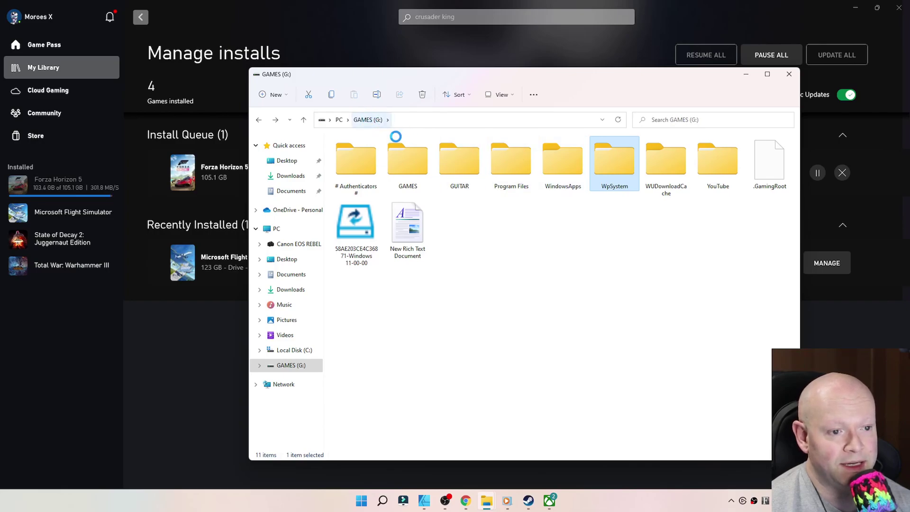
Open G:\GAMES and then its Xbox folder holding the three game folders
double_click(405, 168)
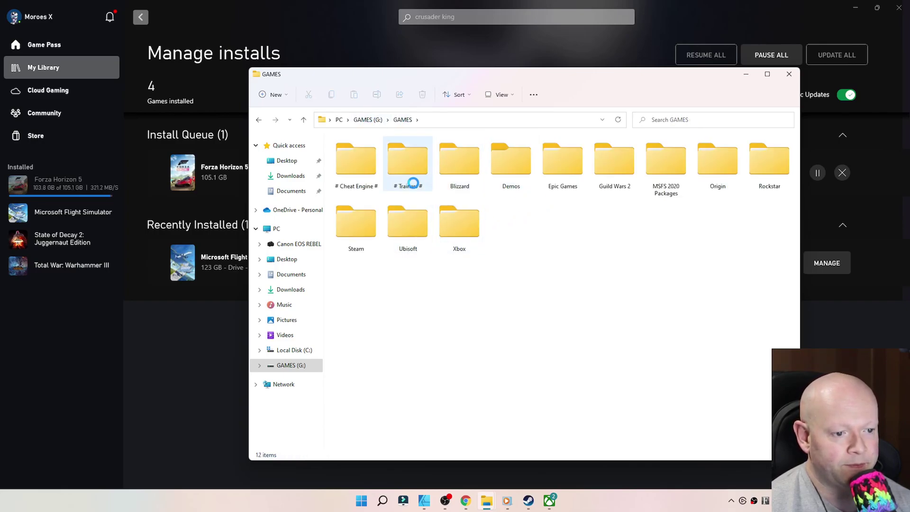
left_click(360, 228)
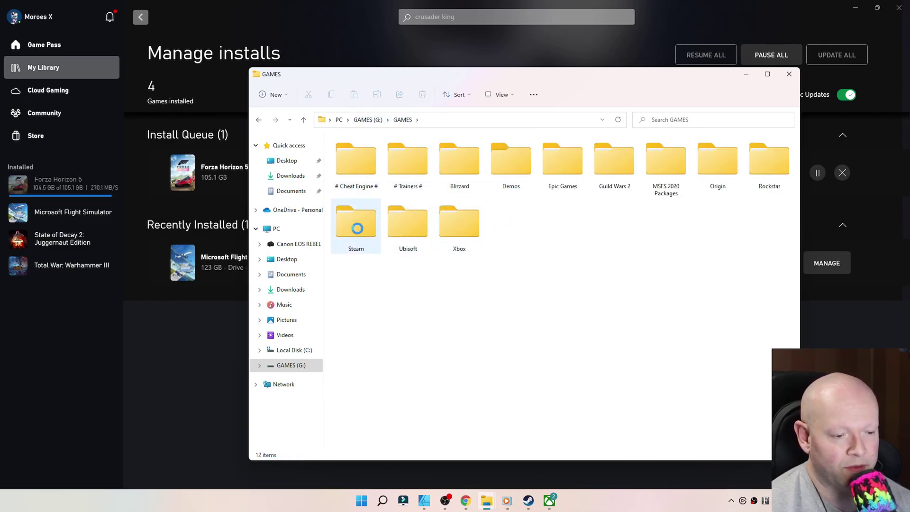
left_click(411, 230)
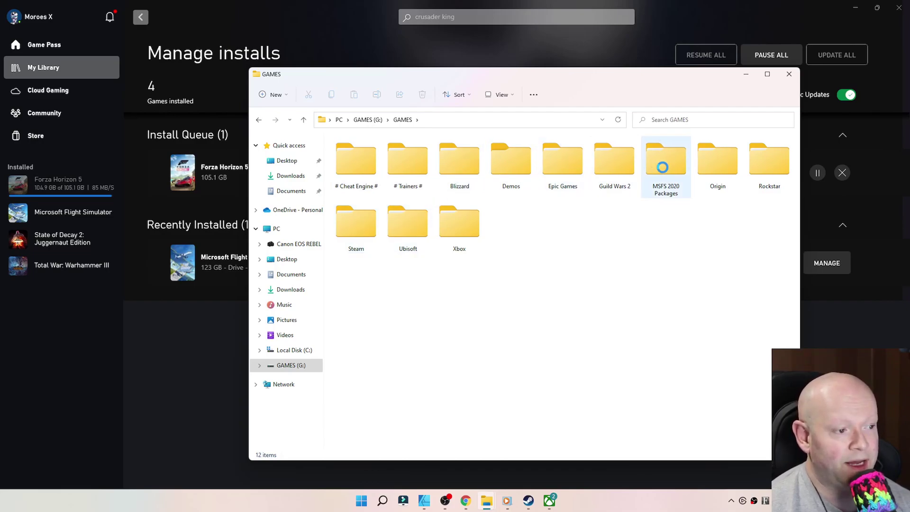
double_click(466, 222)
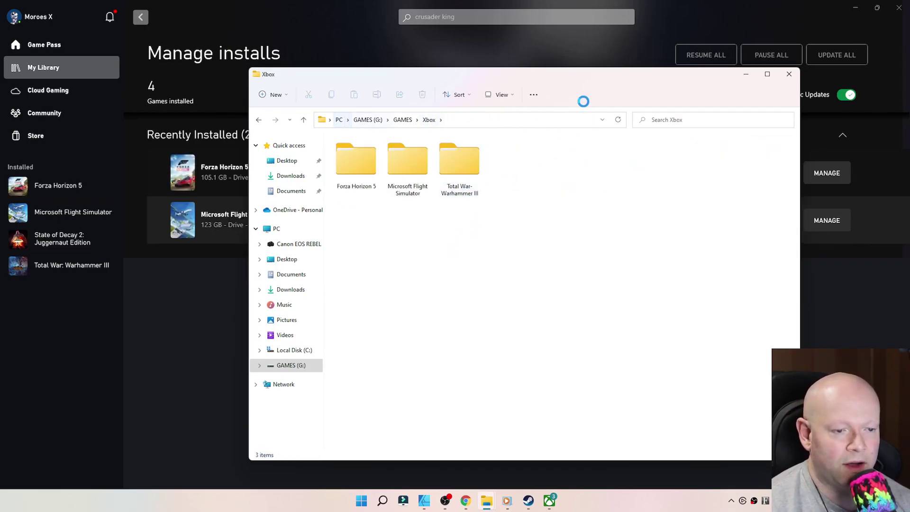
Minimize File Explorer to return to the Xbox app's Manage installs list
left_click(746, 75)
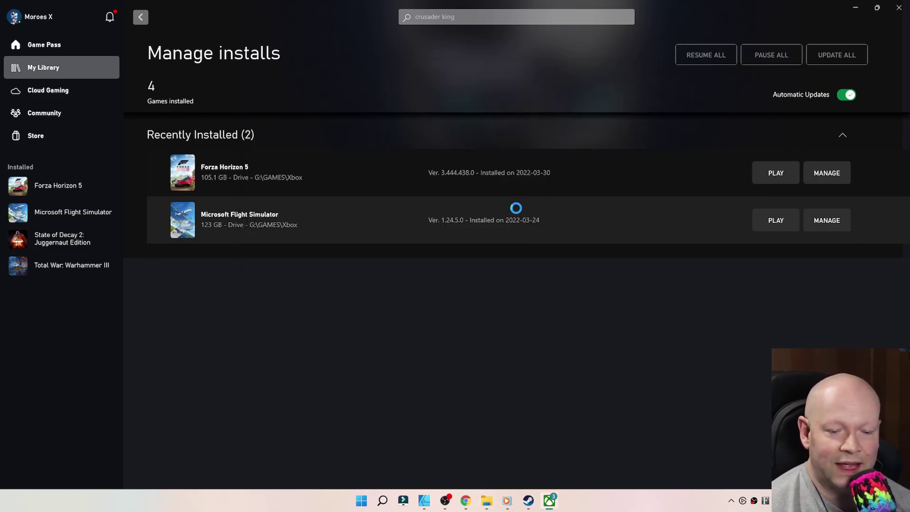